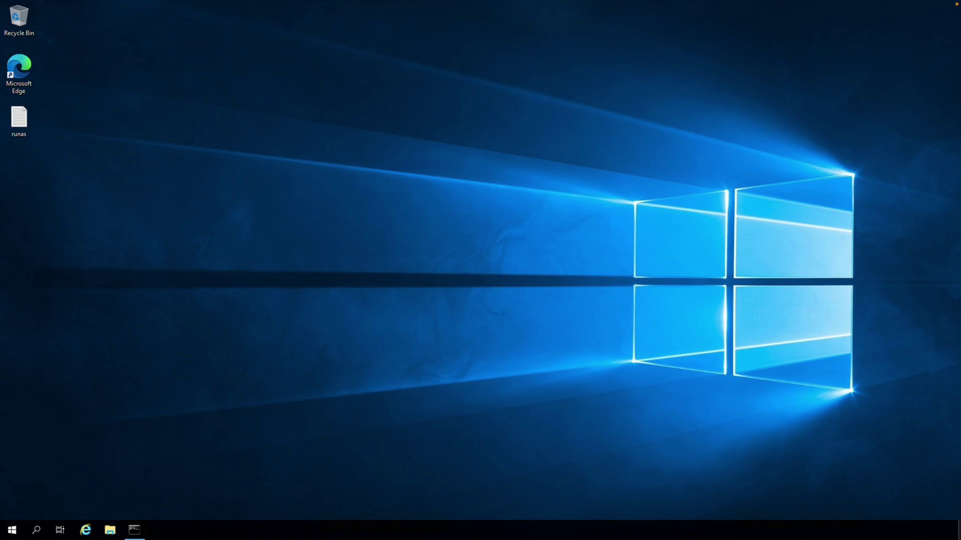
- Launch Active Directory Users and Computers from Windows Administrative Tools
{"action": "left_click", "coordinate": [13, 533]}
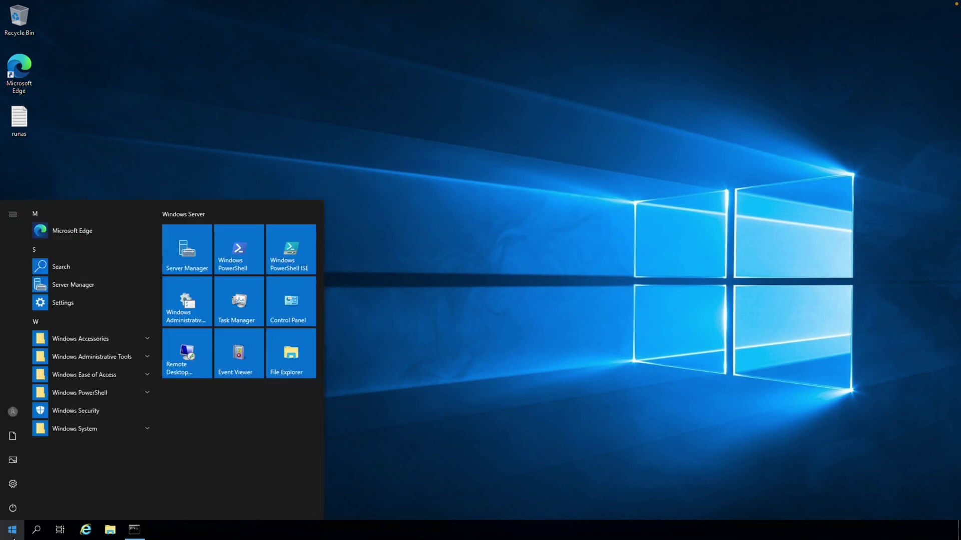
{"action": "left_click", "coordinate": [118, 362]}
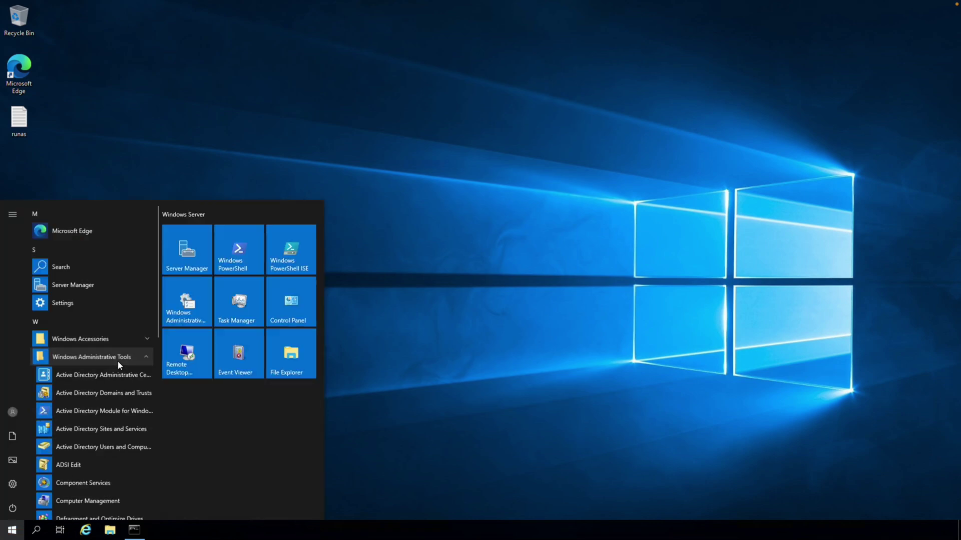
{"action": "left_click", "coordinate": [118, 449]}
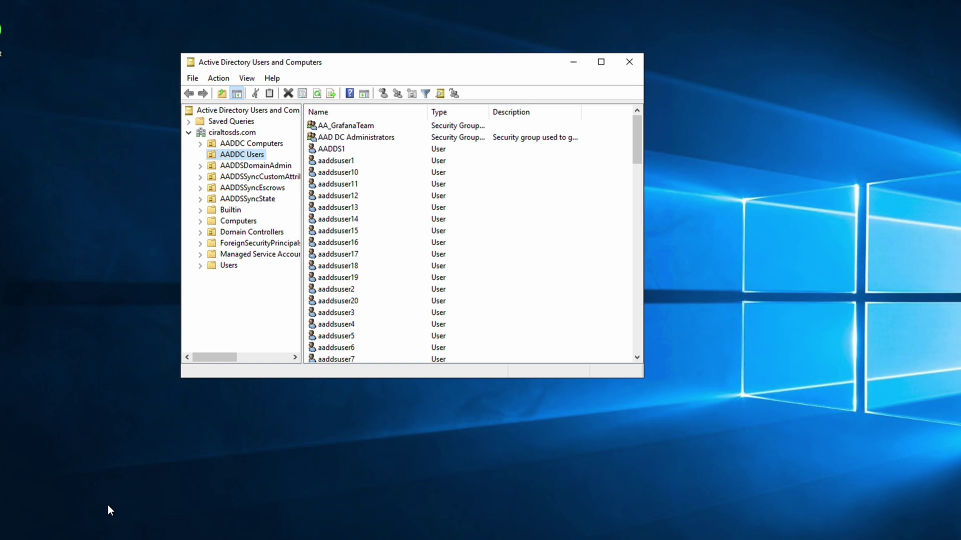
- Review the Test1 User1 account's Account tab in AADDC Users, then close the properties
{"action": "scroll", "coordinate": [438, 314], "scroll_direction": "down", "scroll_amount": 20}
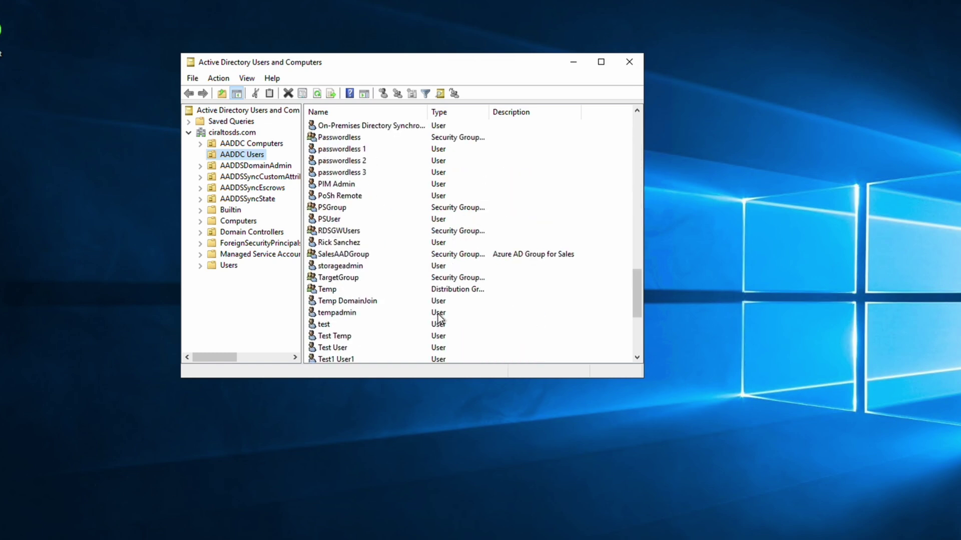
{"action": "double_click", "coordinate": [369, 324]}
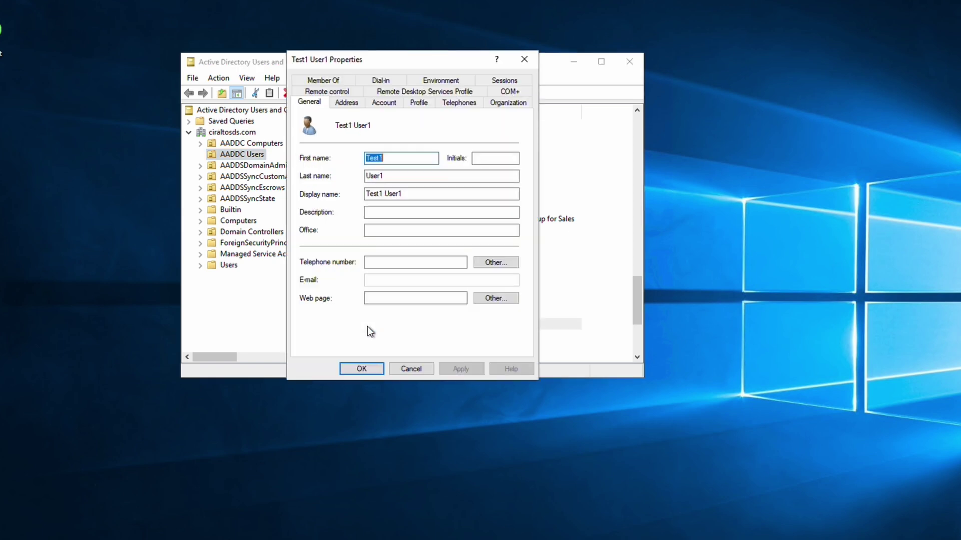
{"action": "left_click", "coordinate": [382, 103]}
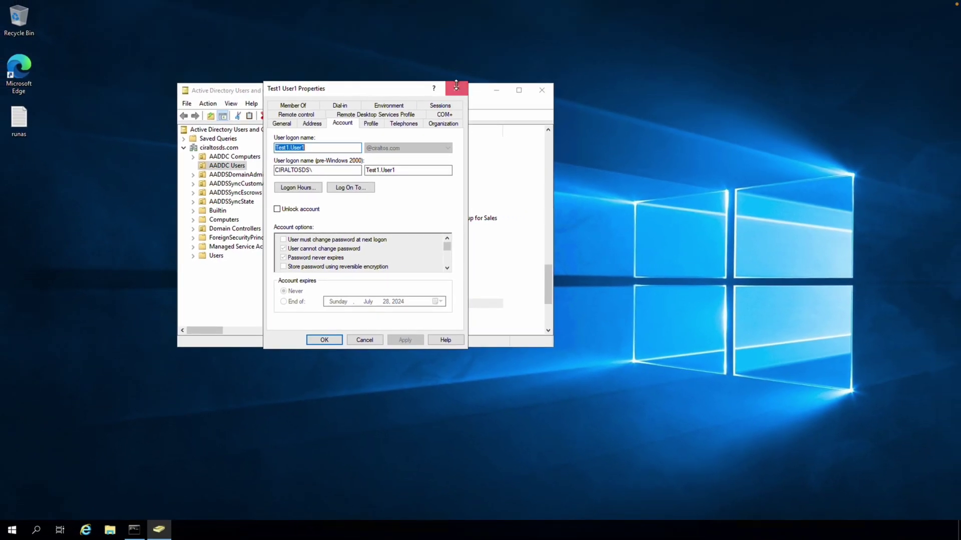
{"action": "left_click", "coordinate": [475, 80]}
- Close Active Directory Users and Computers and return to the Command Prompt
{"action": "left_click", "coordinate": [566, 82]}
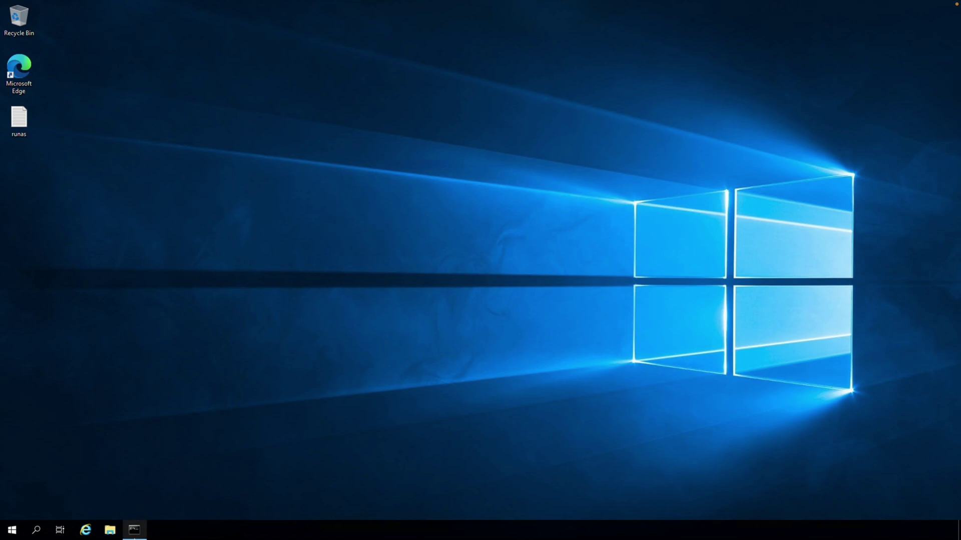
{"action": "left_click", "coordinate": [134, 535]}
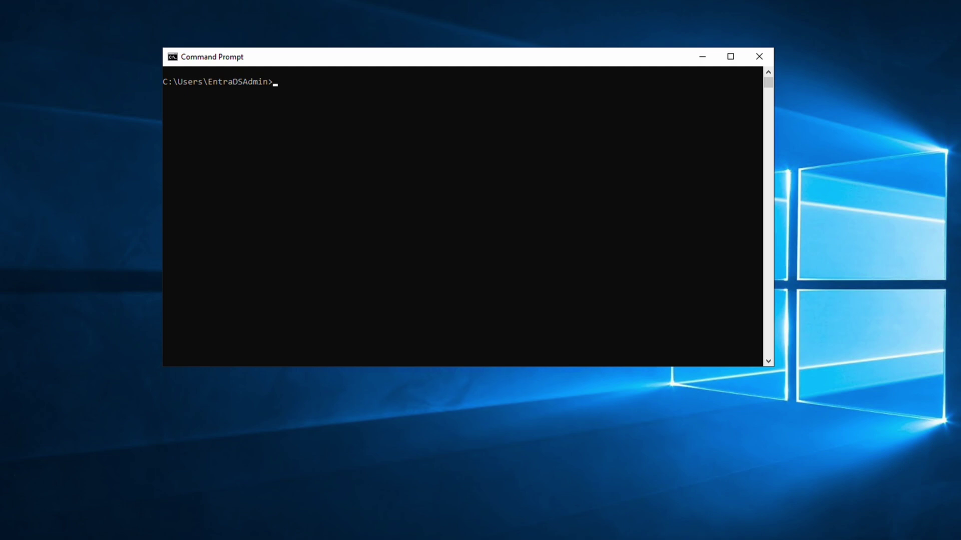
{"action": "left_click", "coordinate": [302, 340]}
- Run runas for notepad.exe as Test1 User1 with its password, which fails with error 1326
{"action": "right_click", "coordinate": [305, 345]}
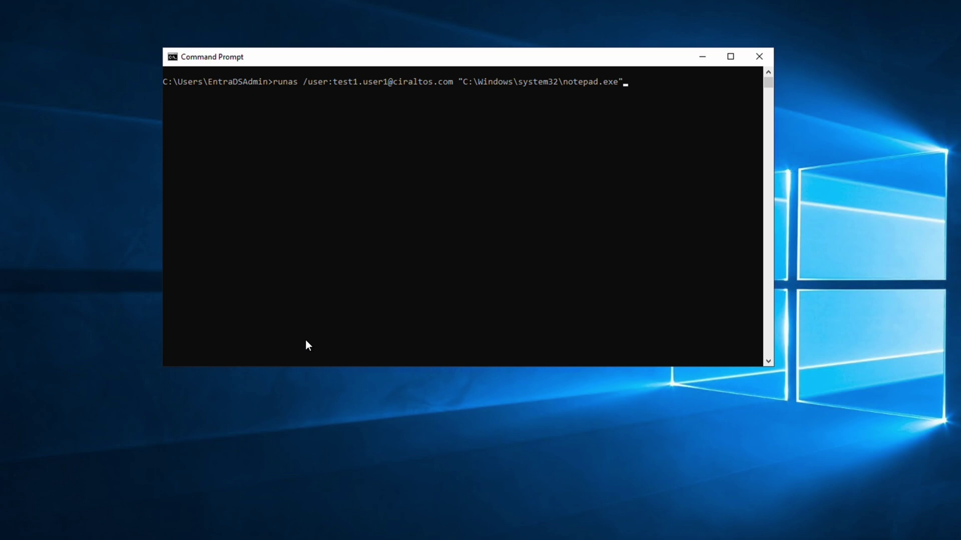
{"action": "key", "text": "Return"}
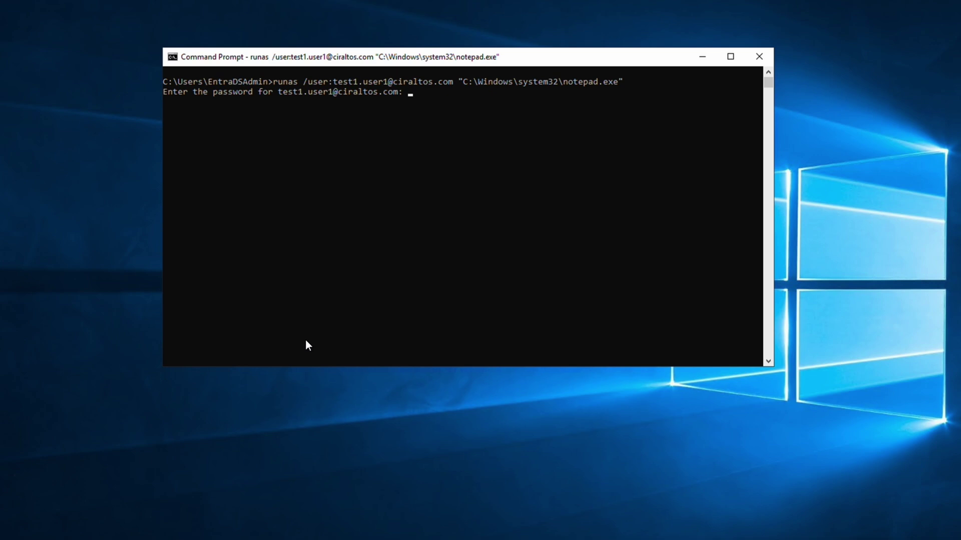
{"action": "key", "text": "Return"}
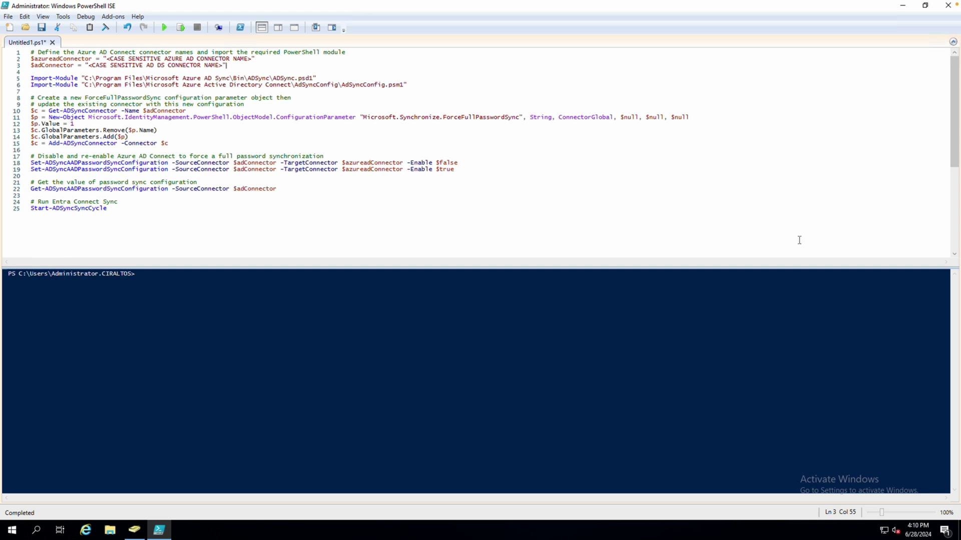
- Open the Synchronization Service Manager from Azure AD Connect and show its Connectors list
{"action": "left_click", "coordinate": [906, 7]}
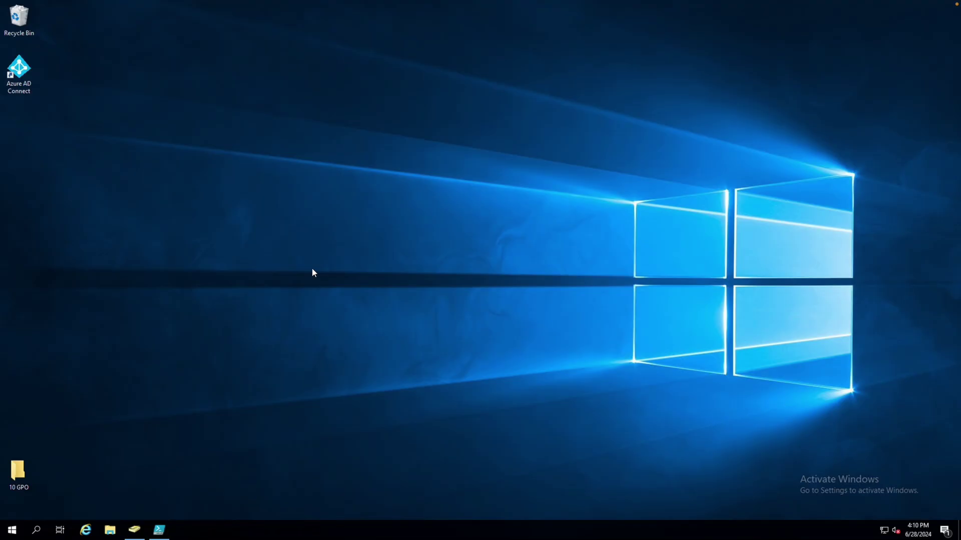
{"action": "left_click", "coordinate": [12, 530]}
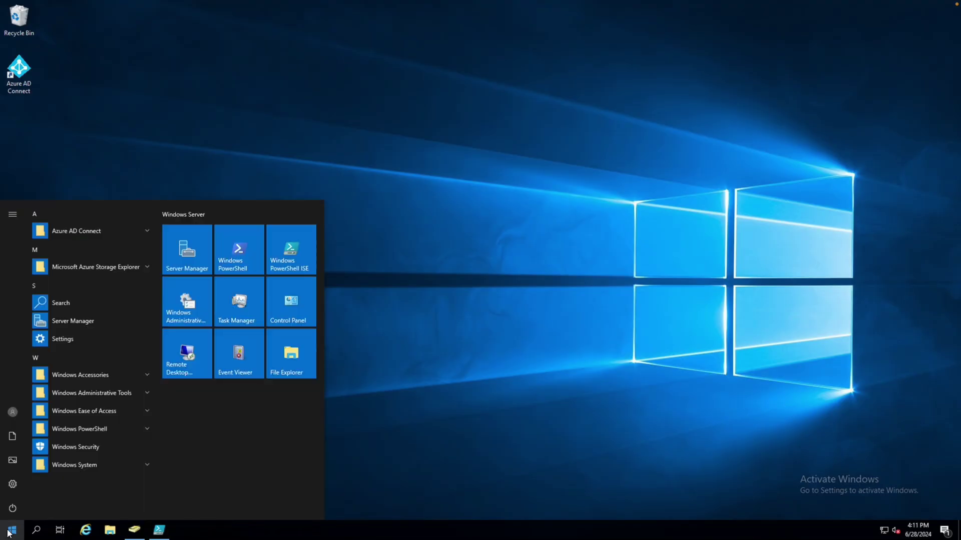
{"action": "left_click", "coordinate": [114, 230]}
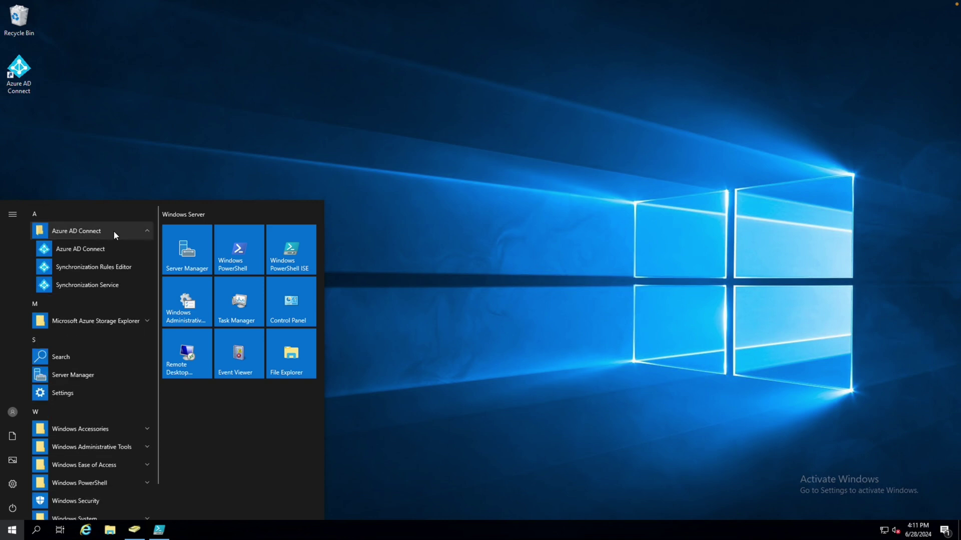
{"action": "left_click", "coordinate": [115, 286]}
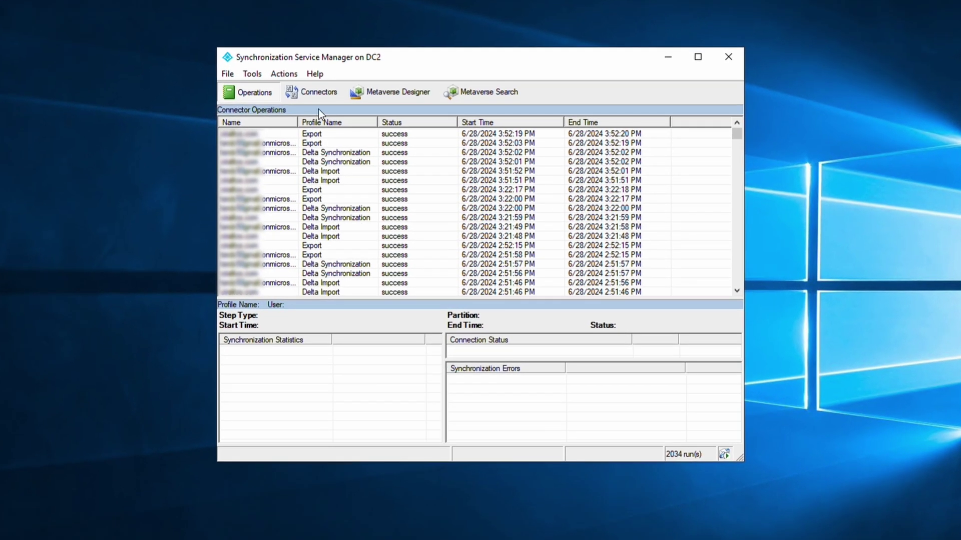
{"action": "left_click", "coordinate": [326, 94]}
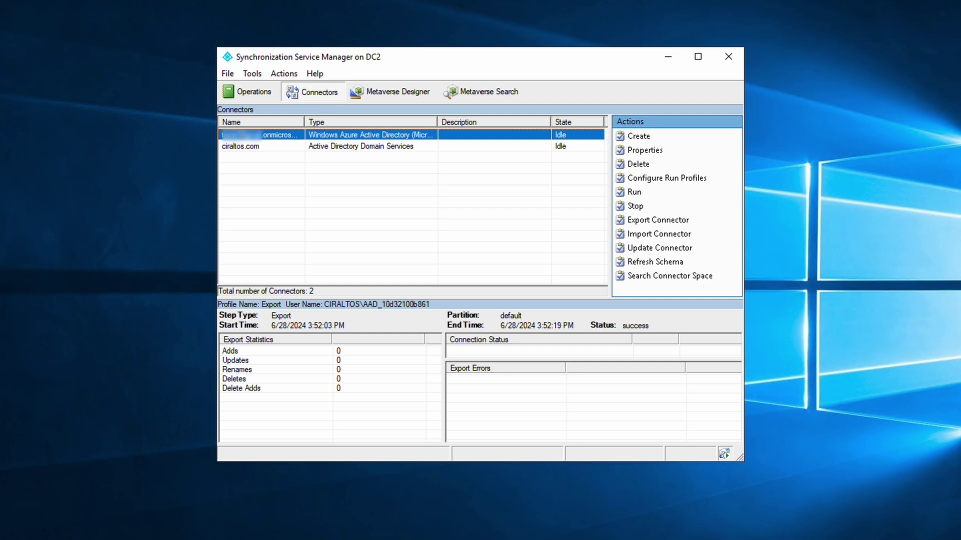
- Copy the Azure AD connector's full name from its properties and return to PowerShell ISE
{"action": "double_click", "coordinate": [320, 136]}
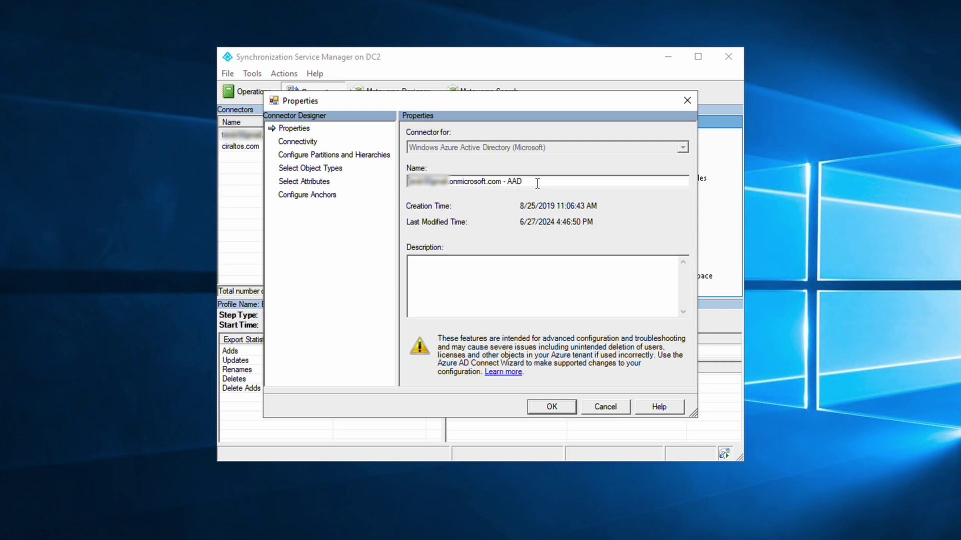
{"action": "left_click_drag", "start_coordinate": [537, 183], "coordinate": [407, 181]}
{"action": "right_click", "coordinate": [426, 184]}
{"action": "left_click", "coordinate": [467, 221]}
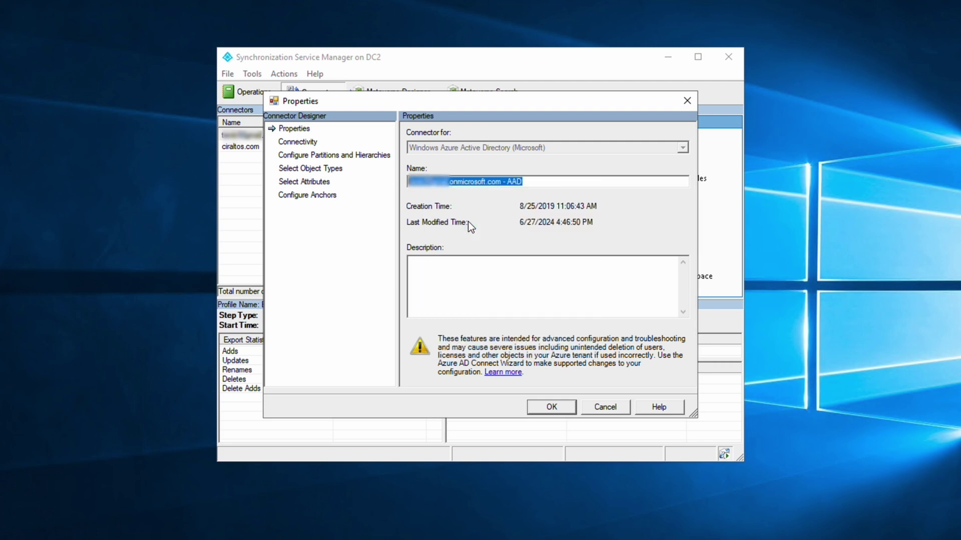
{"action": "left_click", "coordinate": [608, 408]}
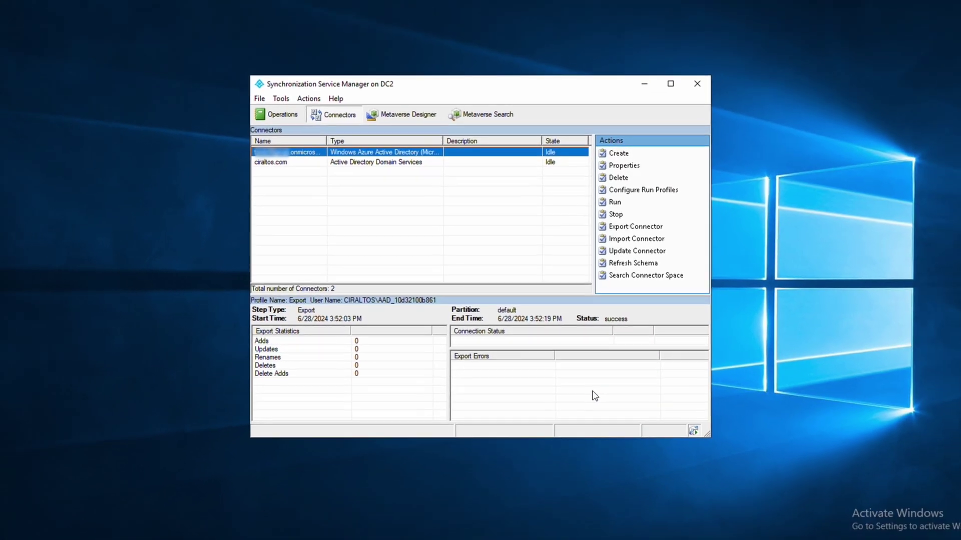
{"action": "left_click", "coordinate": [160, 531]}
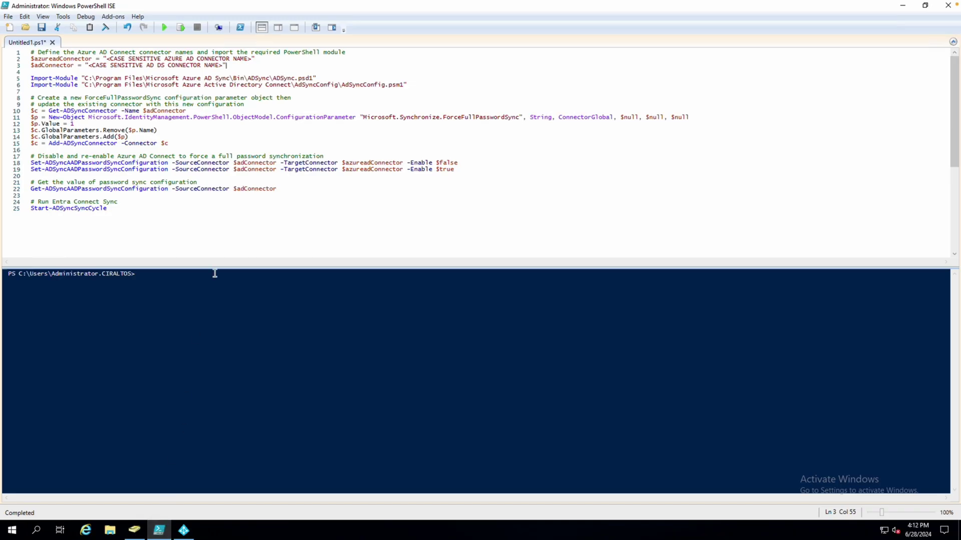
- Paste the copied Azure AD connector name over the $azureadConnector placeholder on line 2
{"action": "left_click_drag", "start_coordinate": [251, 59], "coordinate": [109, 59]}
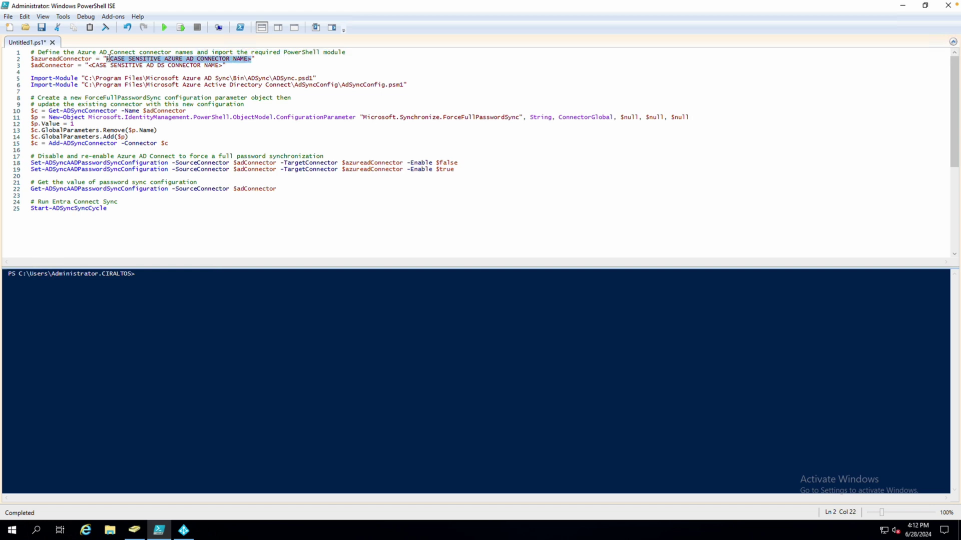
{"action": "right_click", "coordinate": [110, 61]}
{"action": "left_click", "coordinate": [133, 85]}
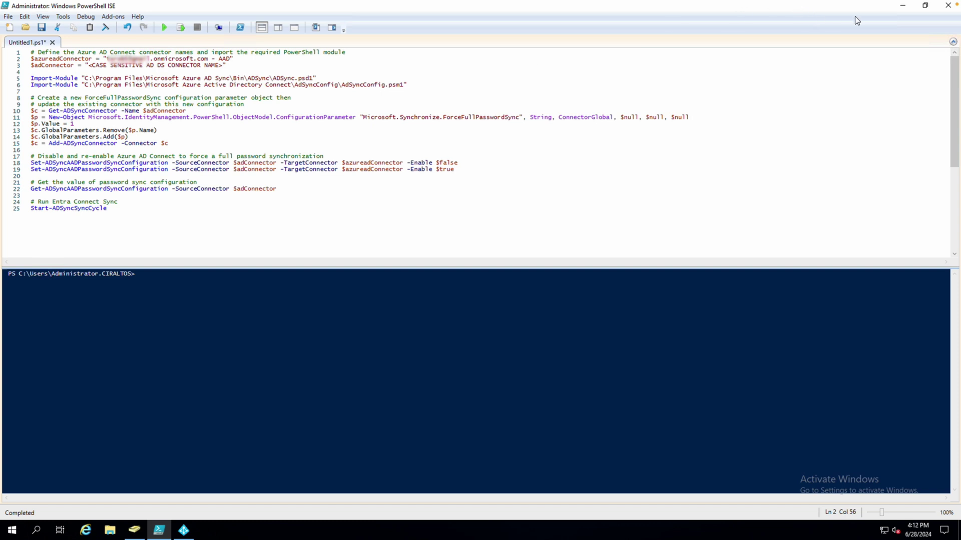
{"action": "left_click", "coordinate": [896, 8]}
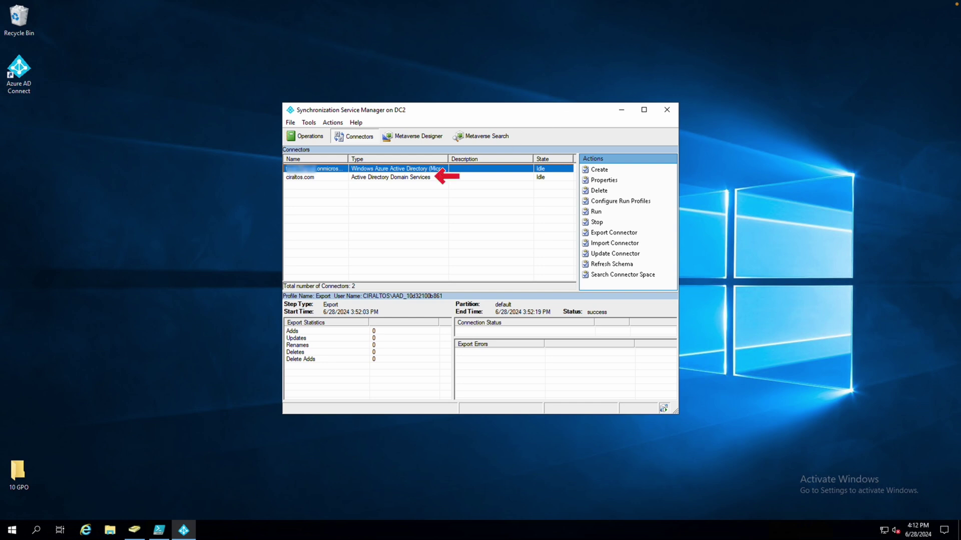
{"action": "double_click", "coordinate": [435, 180]}
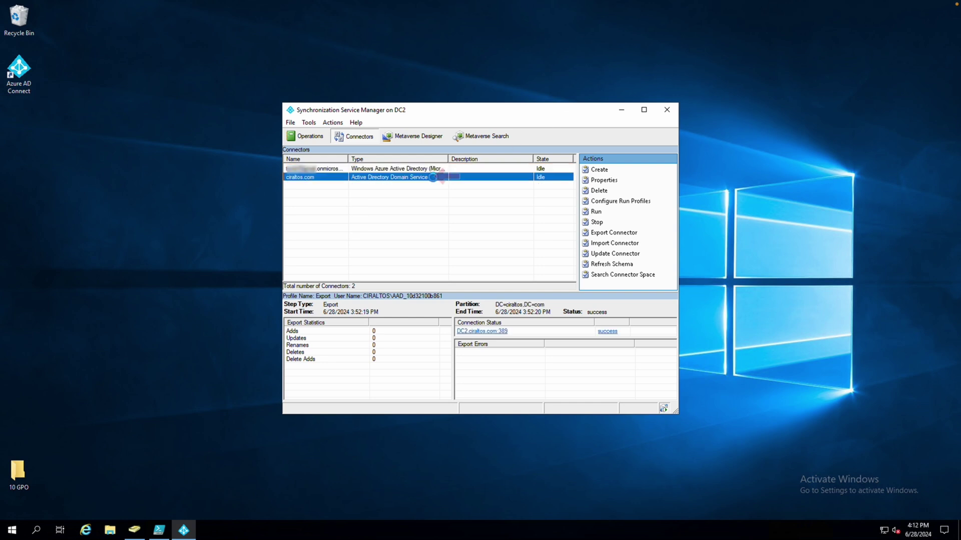
{"action": "left_click_drag", "start_coordinate": [456, 204], "coordinate": [426, 206]}
{"action": "right_click", "coordinate": [433, 205]}
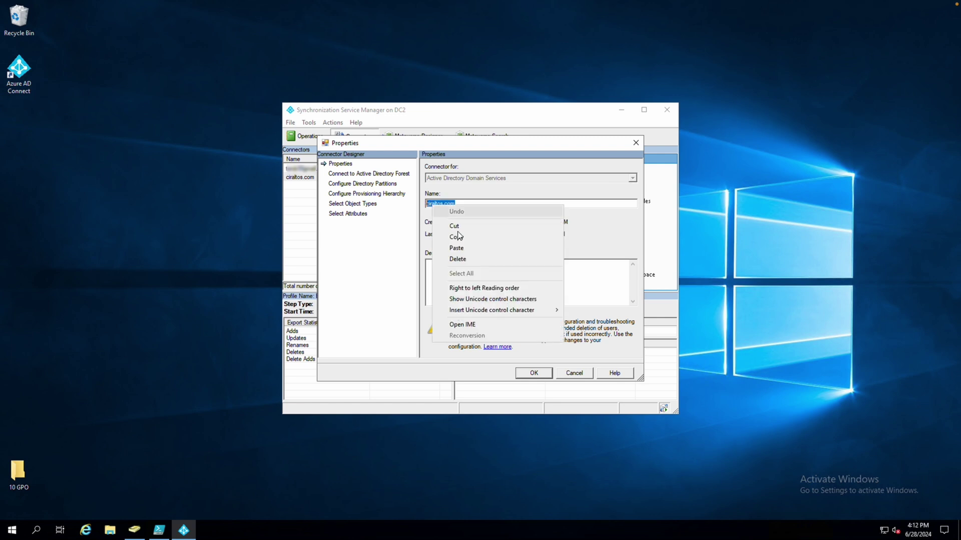
{"action": "left_click", "coordinate": [462, 237]}
{"action": "left_click", "coordinate": [574, 373]}
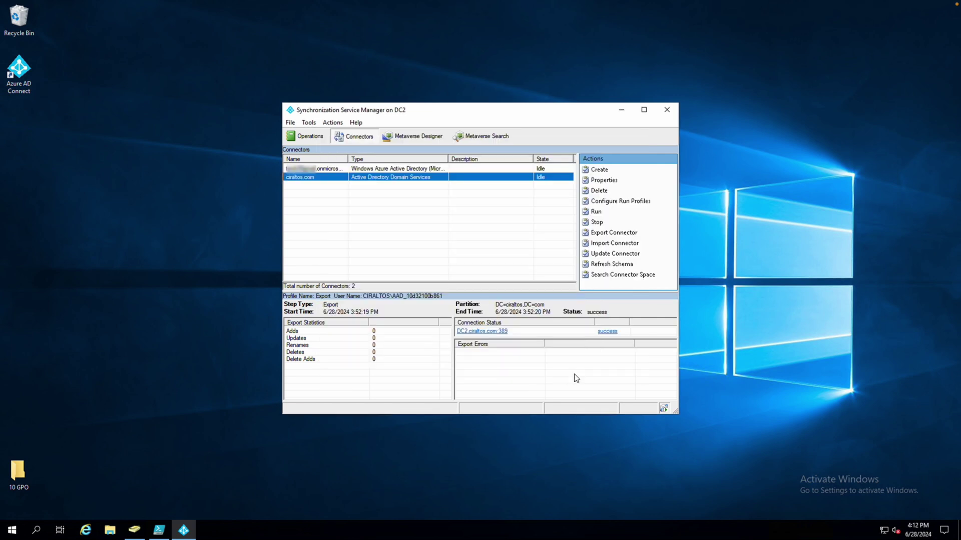
- Replace the $adConnector placeholder on line 3 with ciraltos.com
{"action": "left_click", "coordinate": [166, 536]}
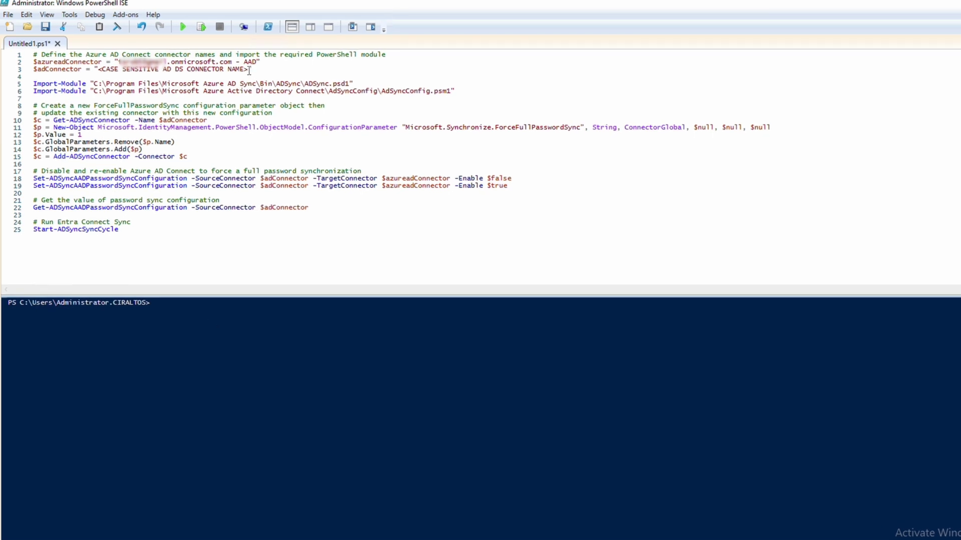
{"action": "left_click_drag", "start_coordinate": [249, 70], "coordinate": [100, 69]}
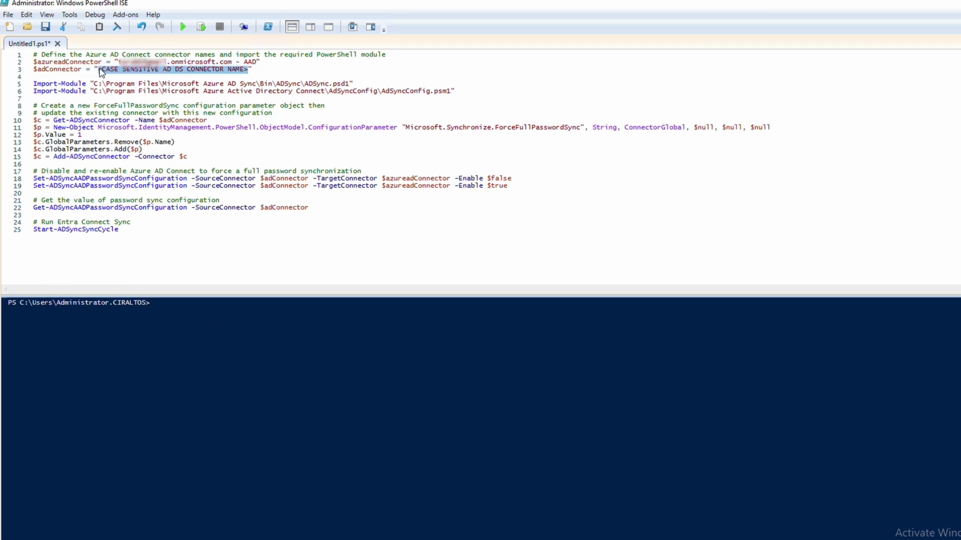
{"action": "right_click", "coordinate": [99, 69]}
{"action": "left_click", "coordinate": [128, 101]}
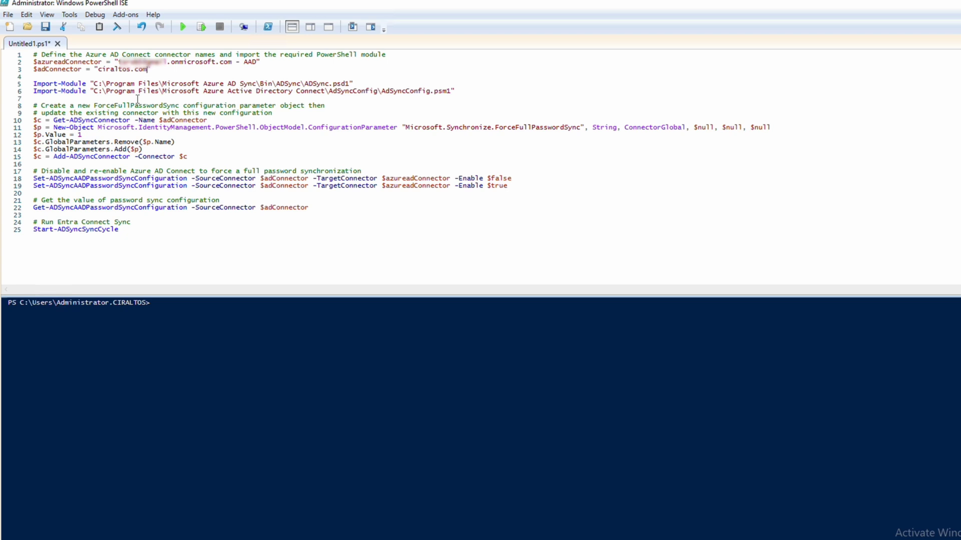
- Run script lines 2–6 defining the connector variables and importing modules
{"action": "left_click_drag", "start_coordinate": [454, 91], "coordinate": [35, 63]}
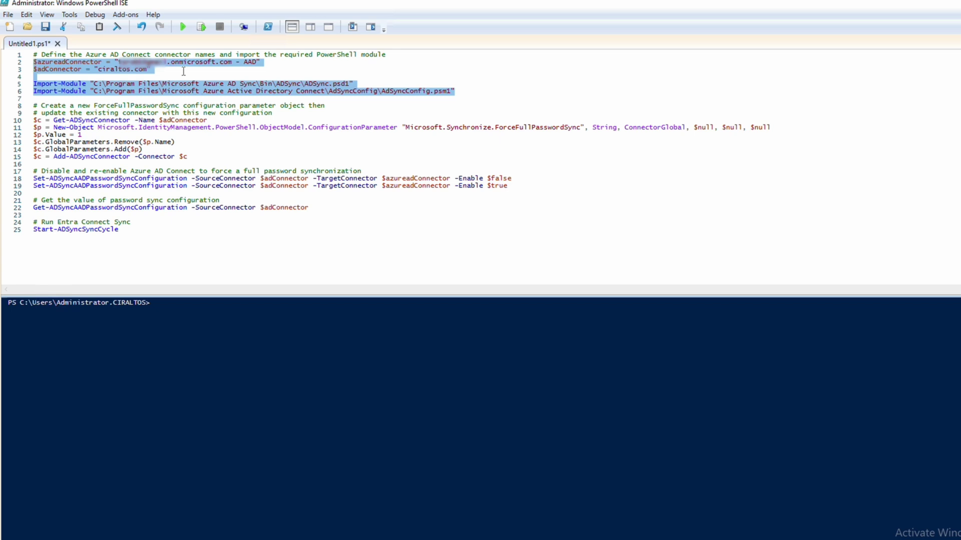
{"action": "right_click", "coordinate": [138, 75]}
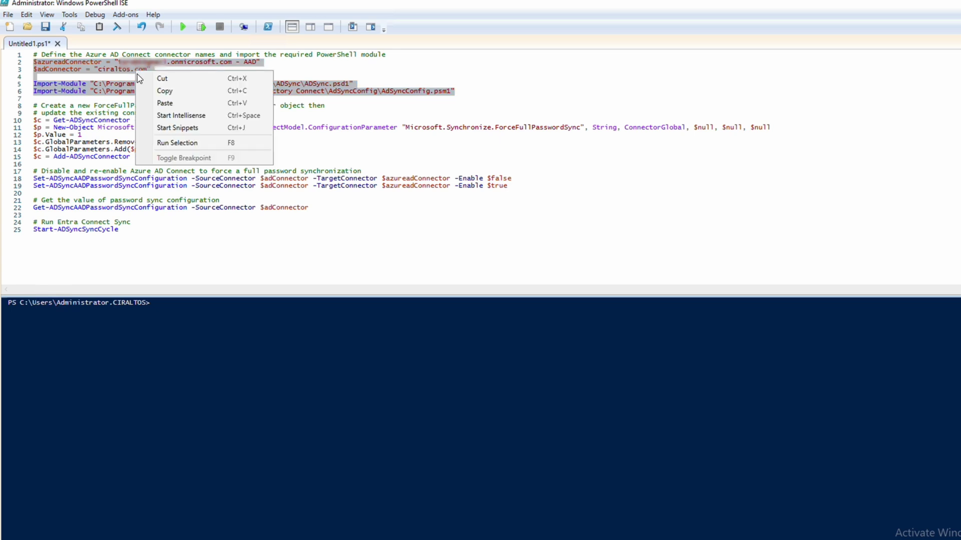
{"action": "left_click", "coordinate": [175, 143]}
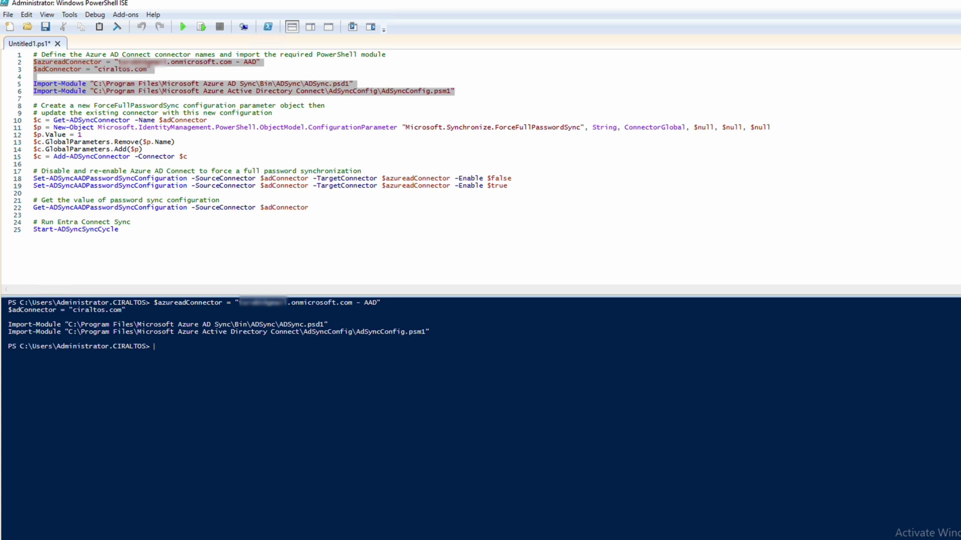
- Run the line 22 password sync check, which reports Enabled: False
{"action": "left_click_drag", "start_coordinate": [318, 207], "coordinate": [36, 209]}
{"action": "right_click", "coordinate": [36, 210]}
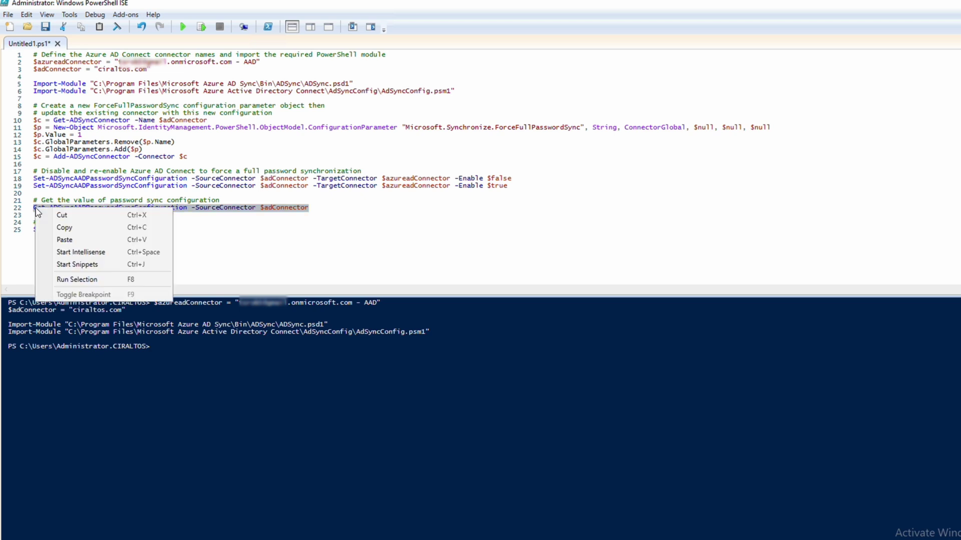
{"action": "left_click", "coordinate": [58, 279]}
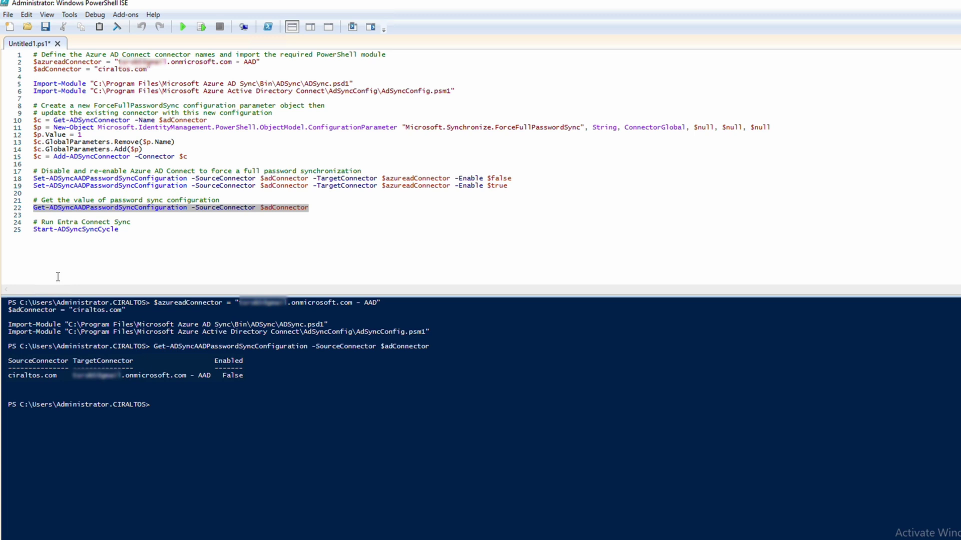
- Run lines 10–15 to add the ForceFullPasswordSync parameter to the connector
{"action": "left_click", "coordinate": [141, 149]}
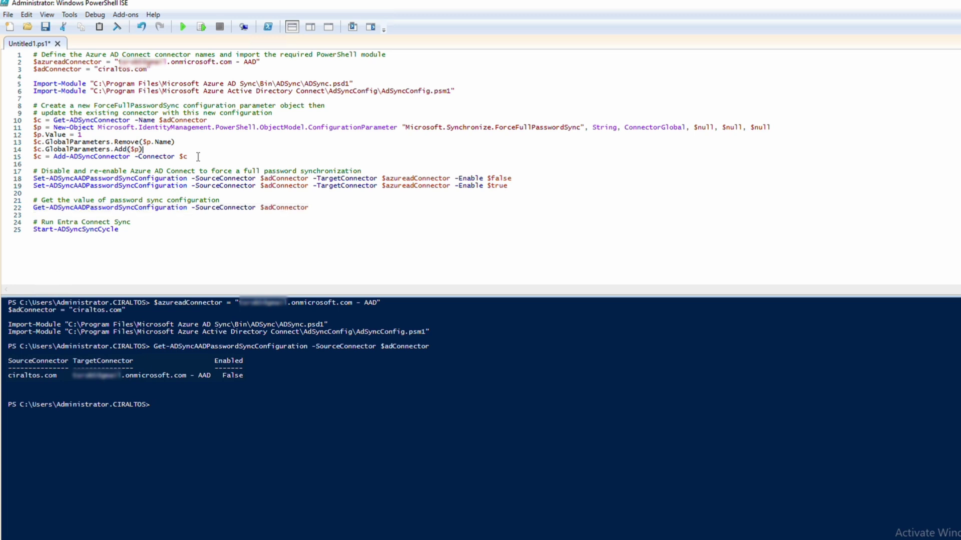
{"action": "left_click_drag", "start_coordinate": [188, 157], "coordinate": [34, 122]}
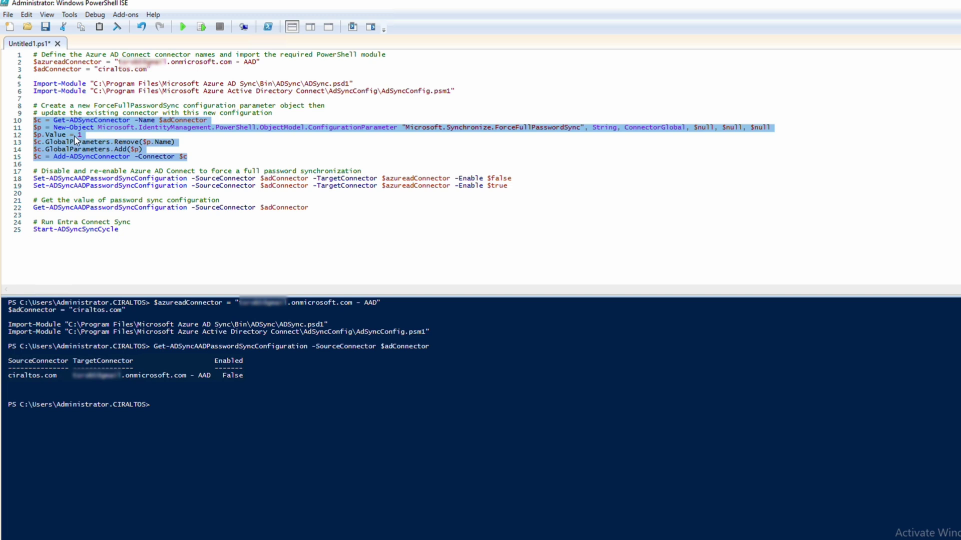
{"action": "key", "text": "F8"}
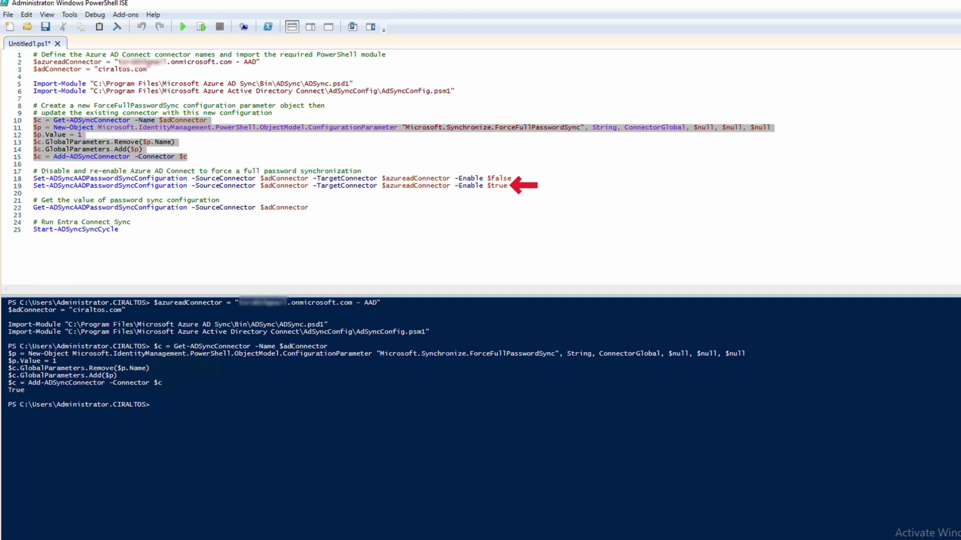
- Run line 19 to enable password hash sync for ciraltos.com
{"action": "left_click_drag", "start_coordinate": [508, 185], "coordinate": [33, 186]}
{"action": "right_click", "coordinate": [73, 187]}
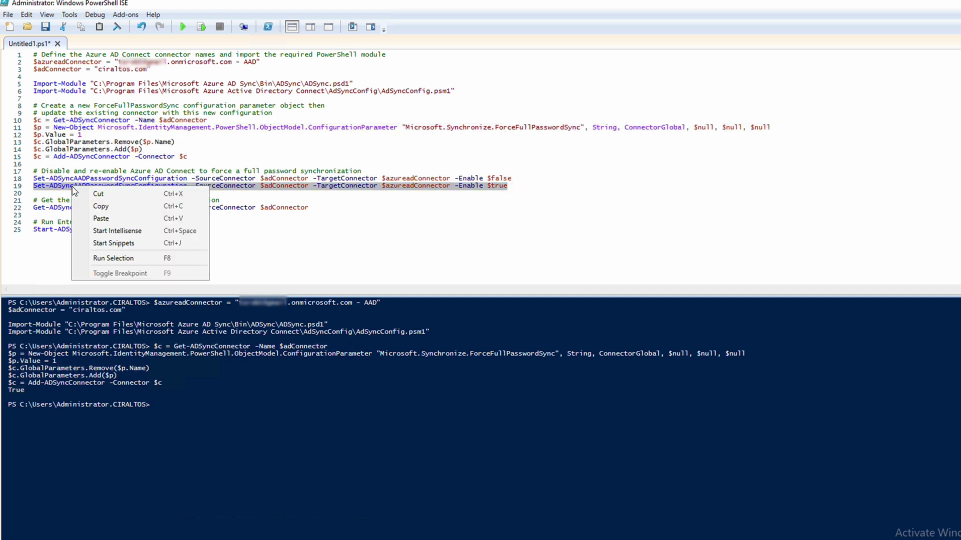
{"action": "left_click", "coordinate": [110, 257]}
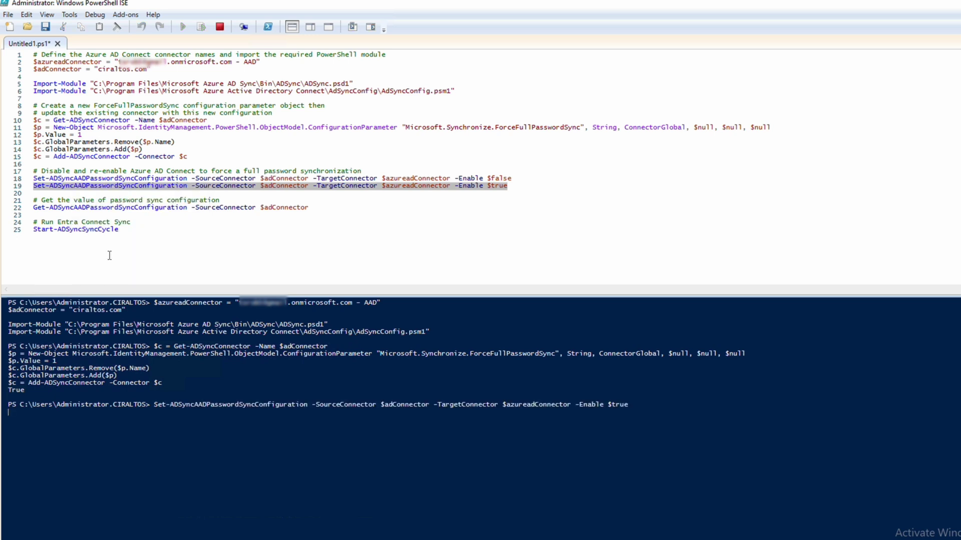
{"action": "left_click", "coordinate": [324, 212]}
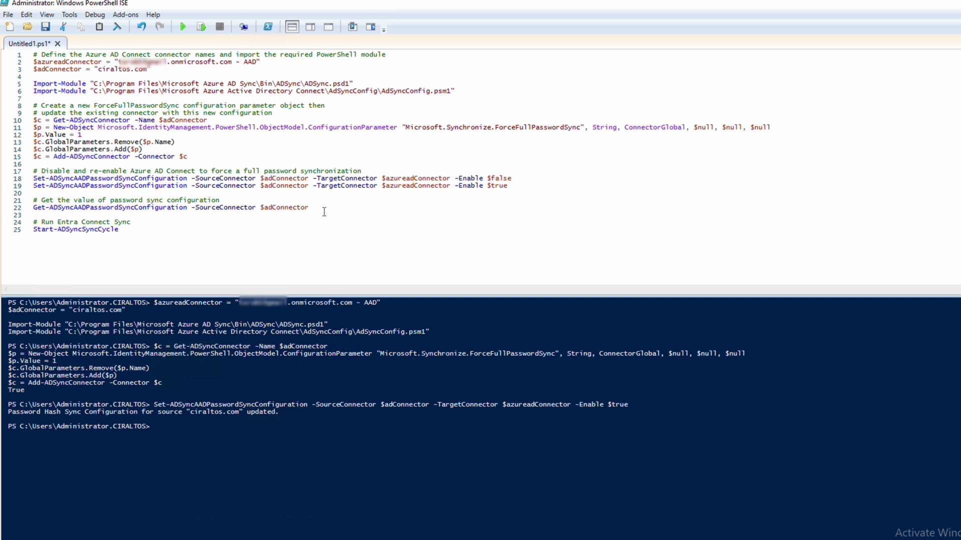
{"action": "left_click_drag", "start_coordinate": [324, 211], "coordinate": [32, 210]}
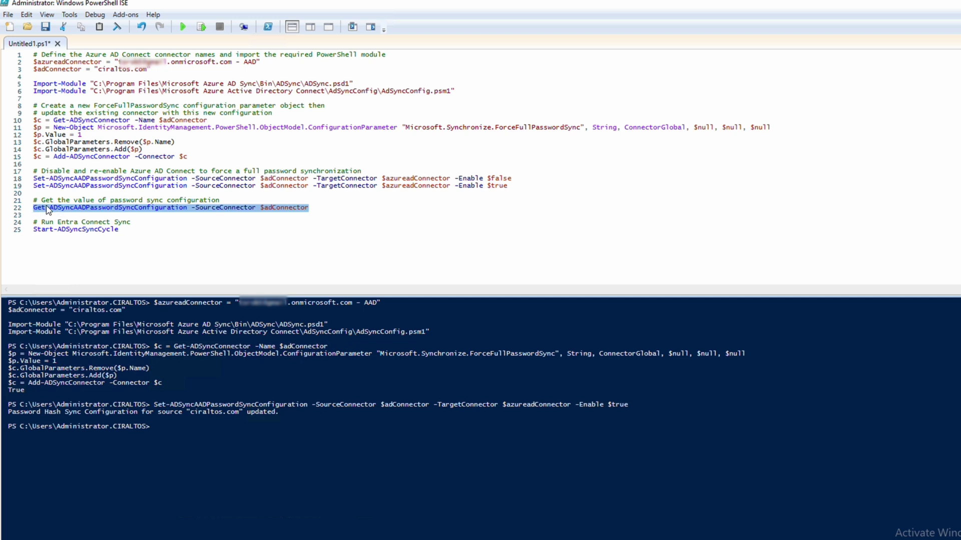
- Recheck line 22 showing Enabled: True, then run Start-ADSyncSyncCycle on line 25, returning Success
{"action": "right_click", "coordinate": [47, 207]}
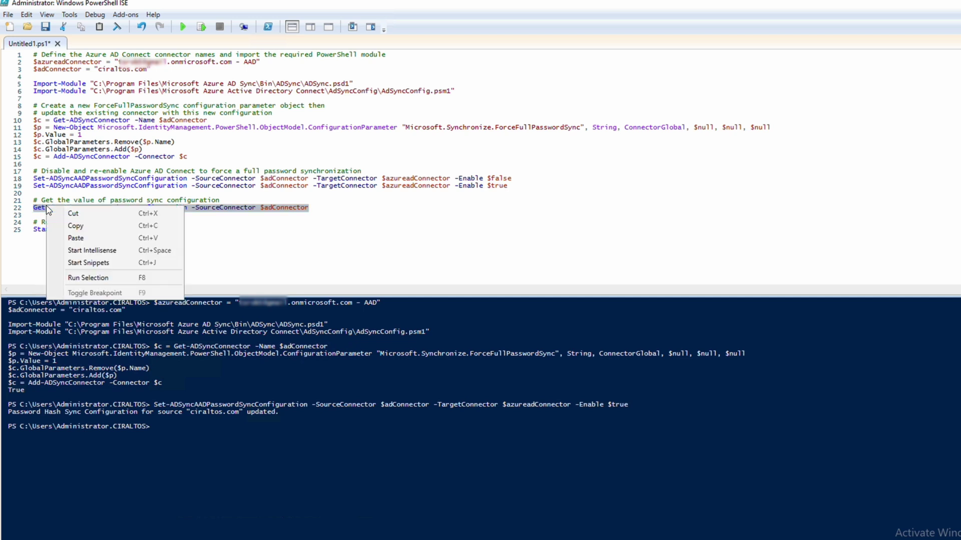
{"action": "left_click", "coordinate": [91, 279]}
{"action": "left_click", "coordinate": [150, 268]}
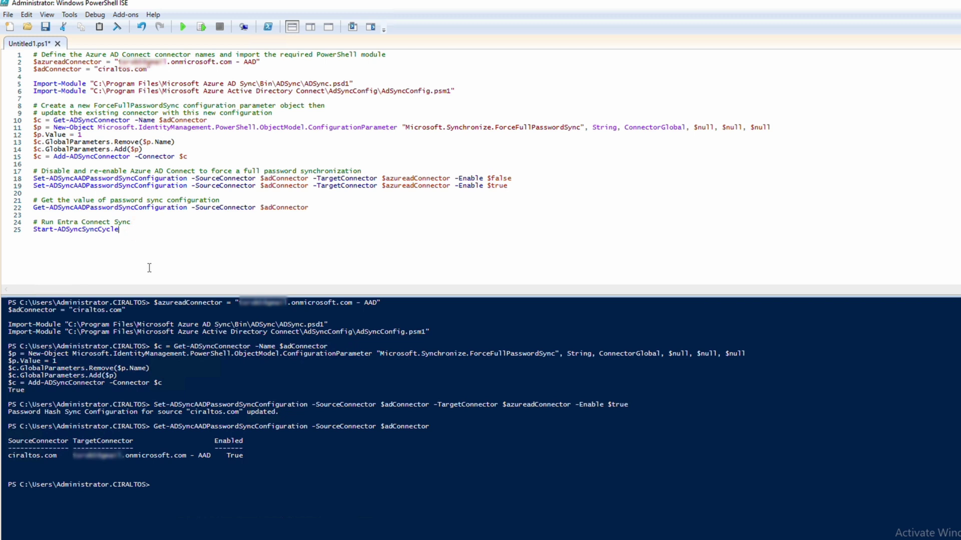
{"action": "left_click_drag", "start_coordinate": [118, 230], "coordinate": [33, 230]}
{"action": "key", "text": "F8"}
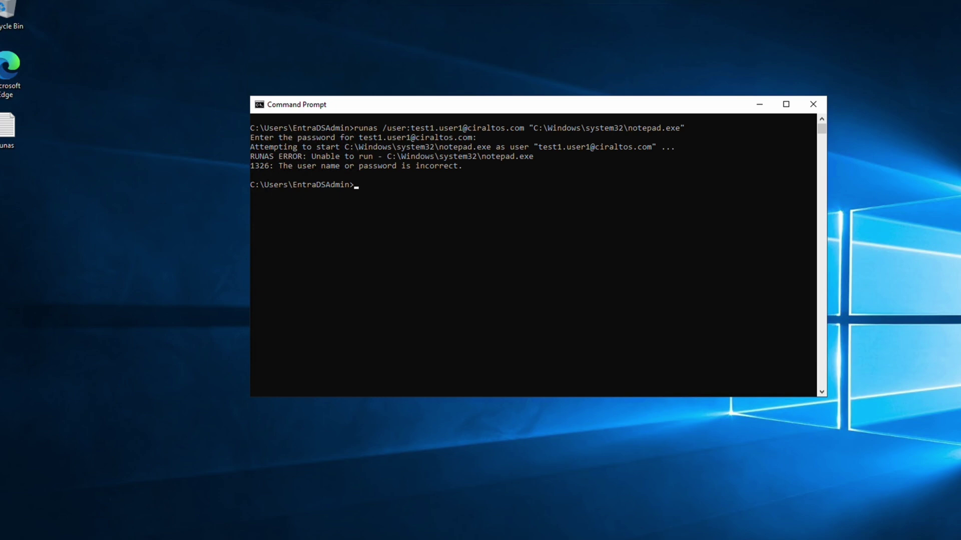
- Recall the previous runas notepad.exe command in Command Prompt to rerun it
{"action": "left_click", "coordinate": [445, 289]}
{"action": "key", "text": "Up"}
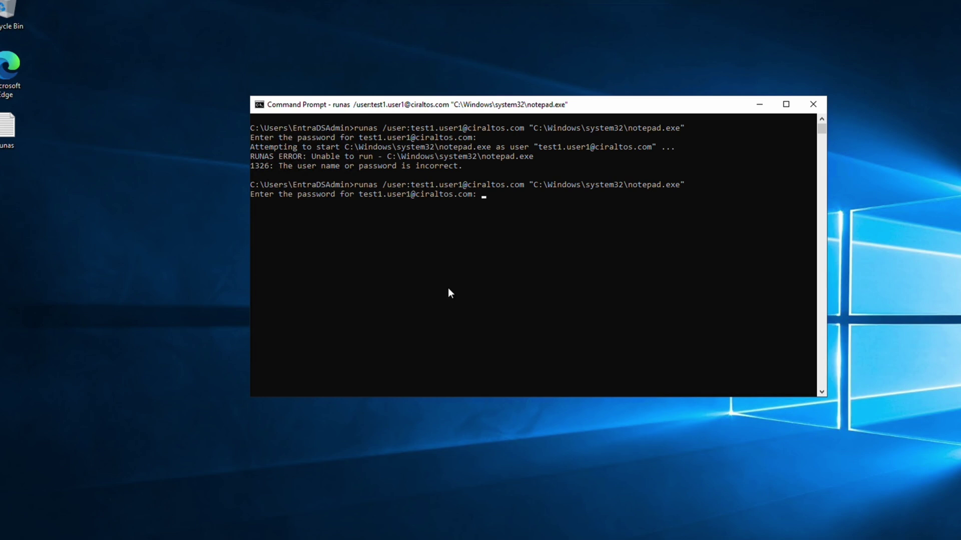
- Submit the test user's password at the runas prompt, launching Notepad under that account
{"action": "key", "text": "Return"}
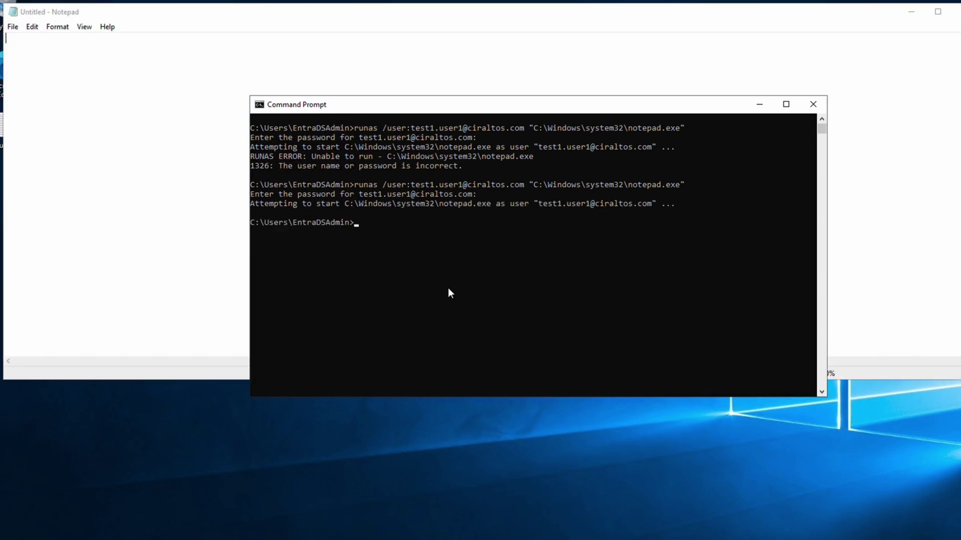